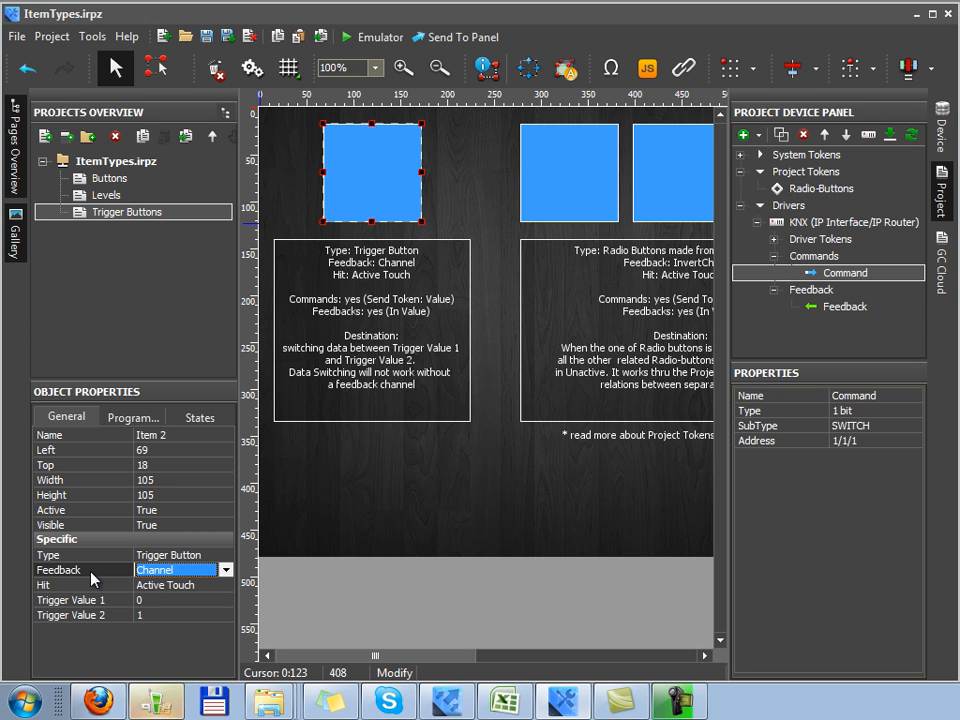
Step: Review the Hit, Trigger Value 1 and Trigger Value 2 properties of the trigger button Item 2
left_click(80, 588)
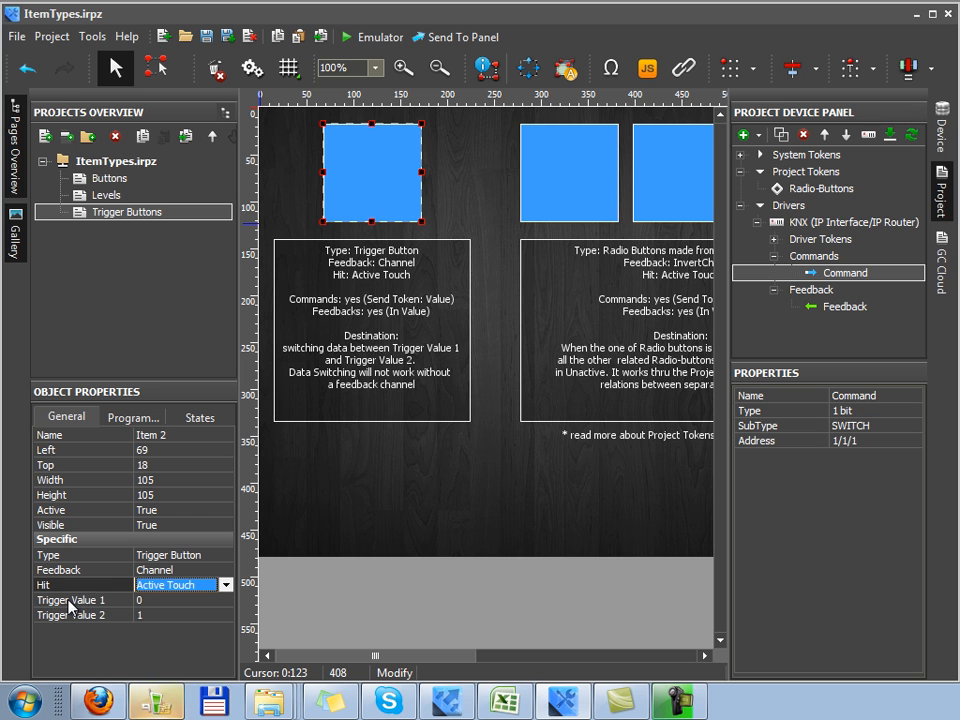
left_click(70, 603)
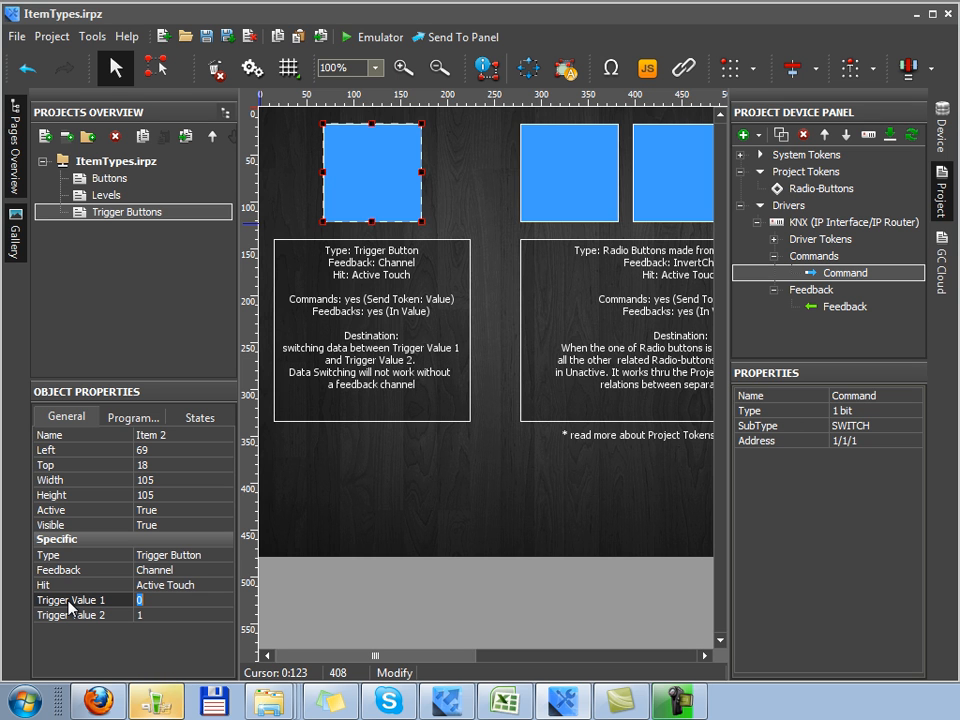
left_click(68, 616)
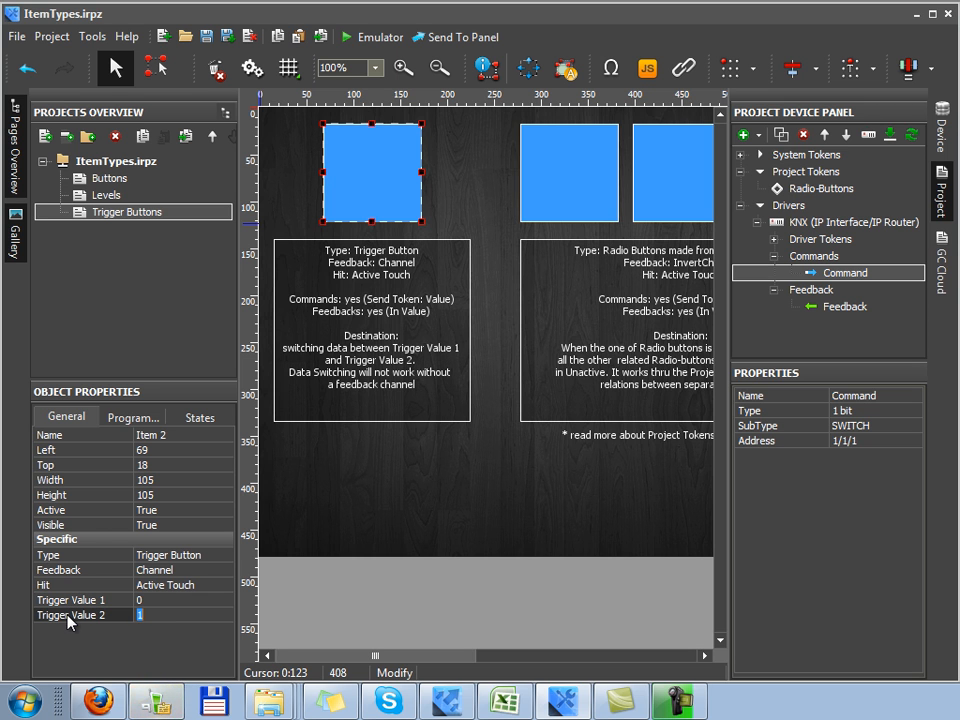
Step: Show the trigger button's programming events and check the properties of the KNX Feedback and Command channels
left_click(128, 417)
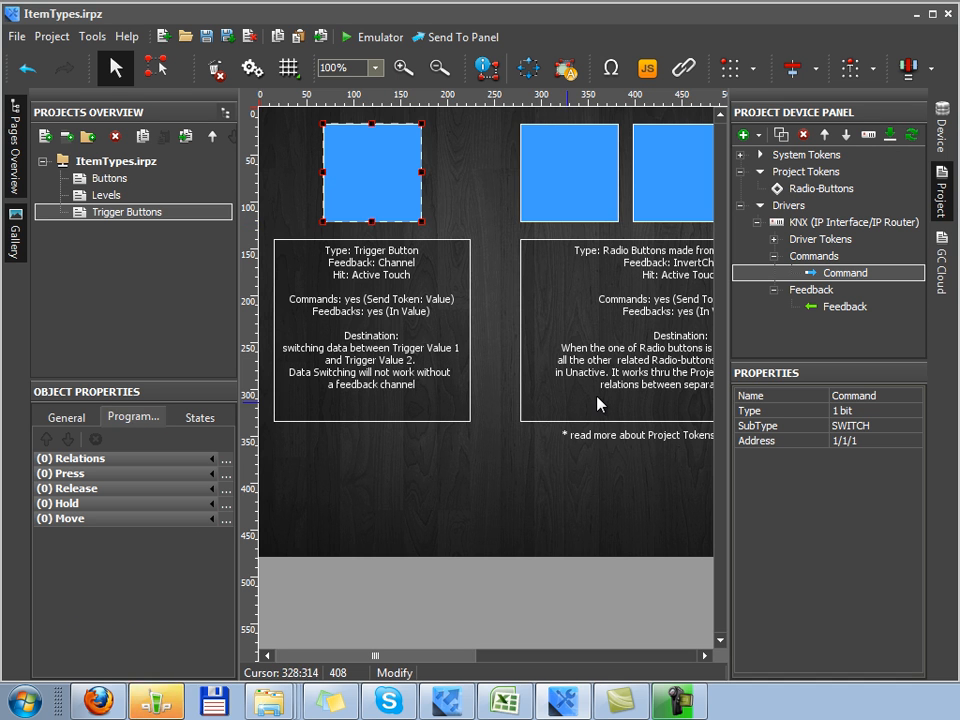
left_click(843, 309)
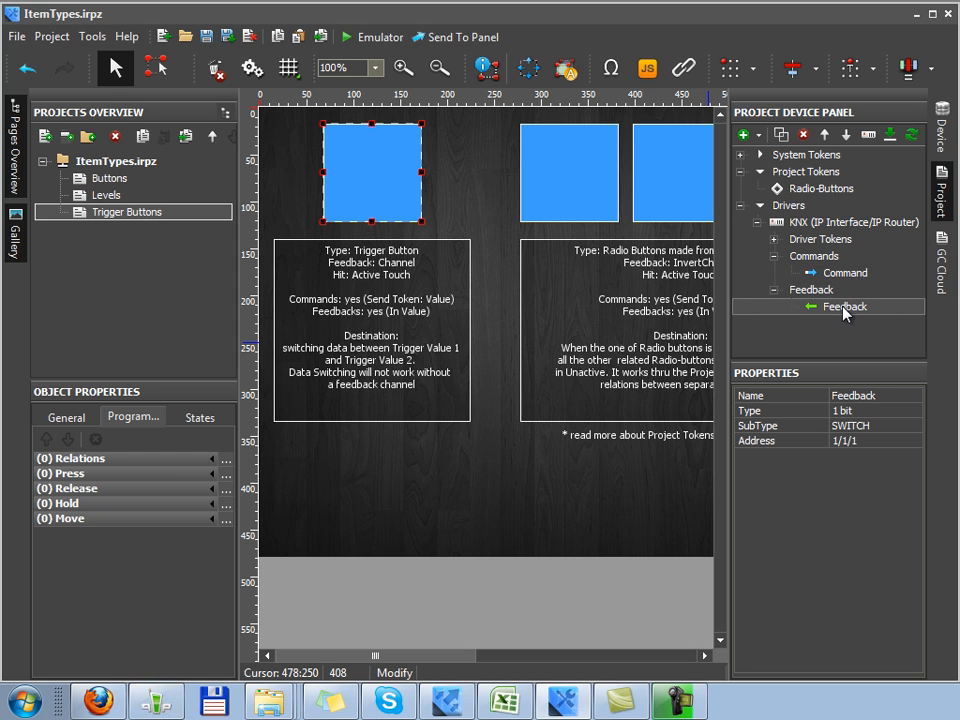
left_click(845, 273)
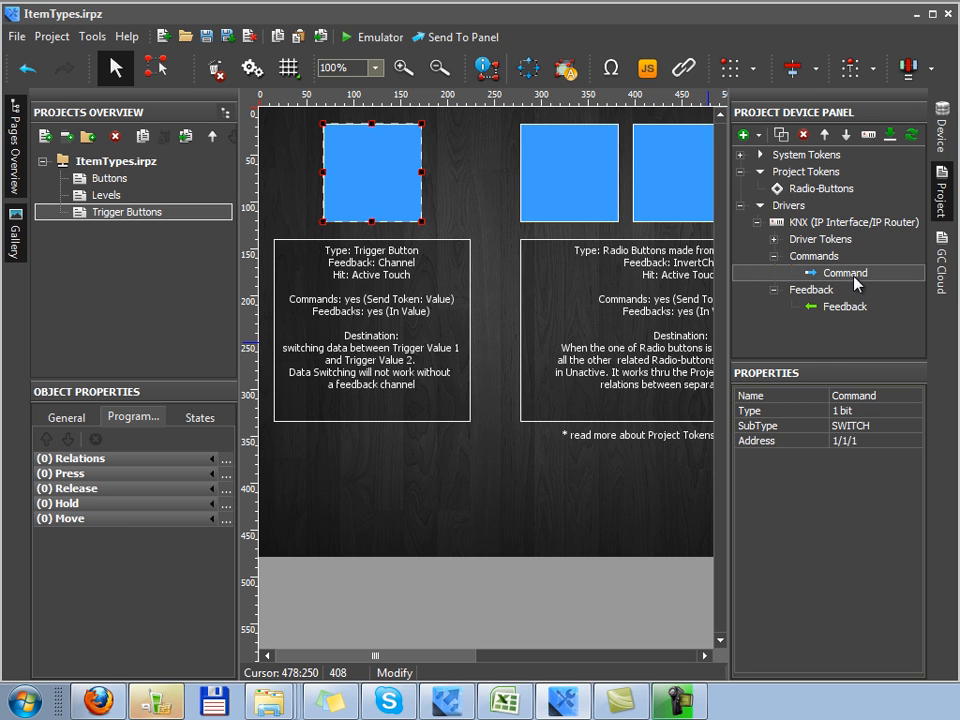
Step: Assign the KNX Command to the trigger button as Send Token UI.Trigger Buttons.Item 2.Value on Press, without creating a feedback channel
left_click_drag(858, 281, 347, 158)
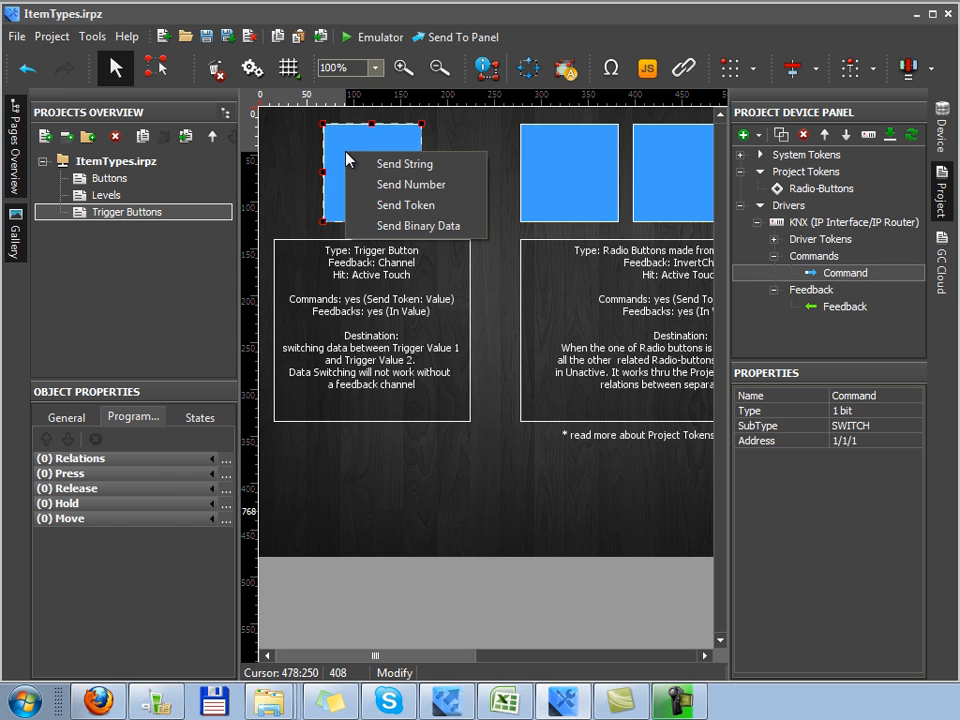
left_click(452, 206)
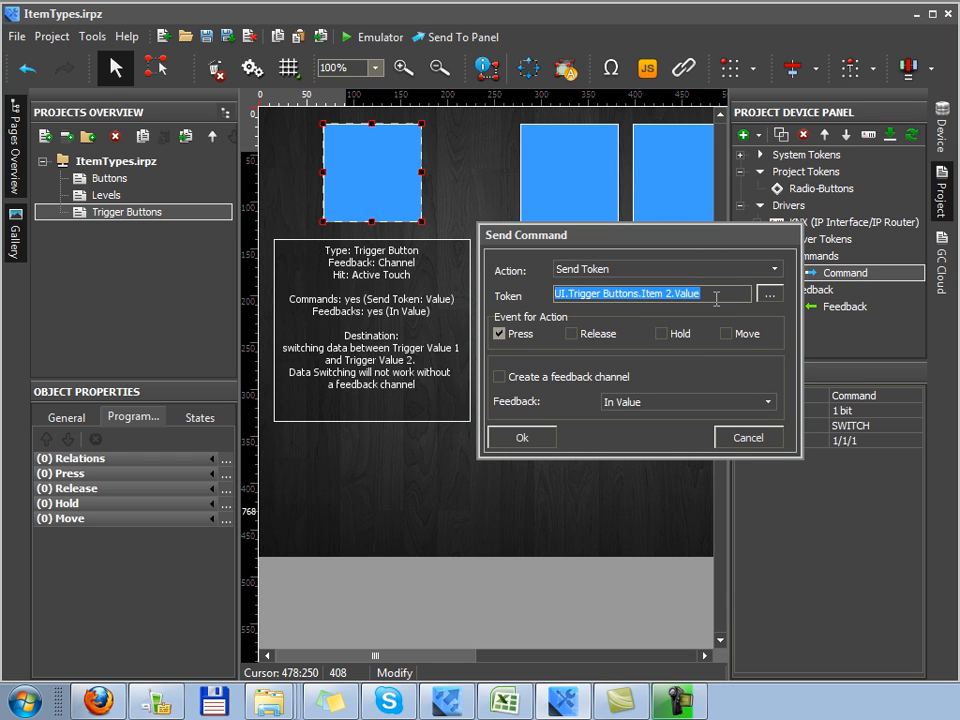
left_click_drag(716, 296, 676, 293)
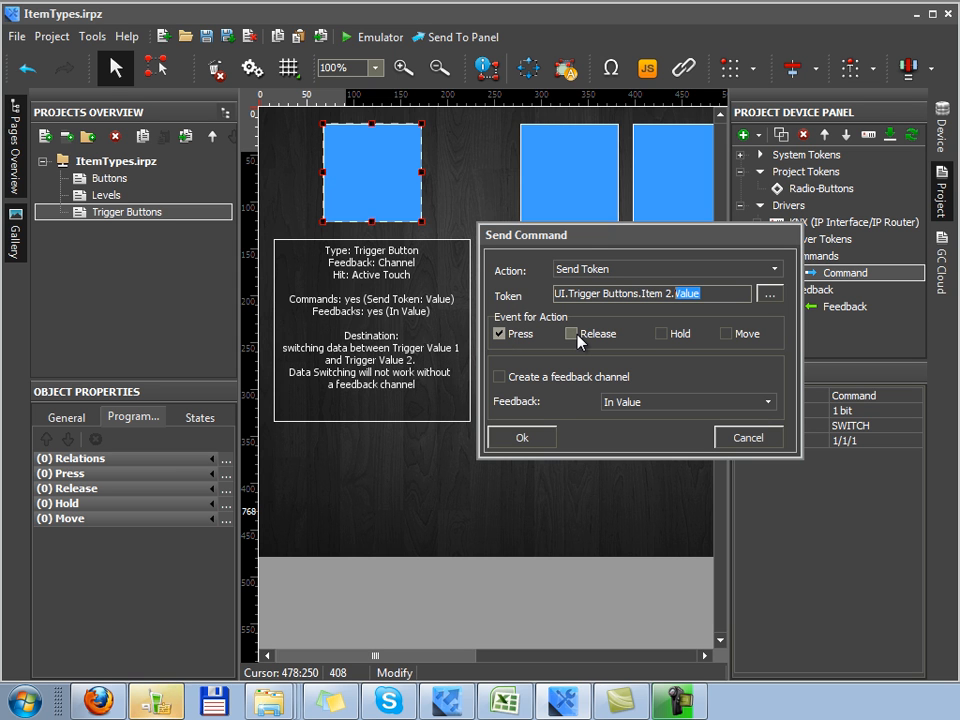
left_click_drag(585, 244, 493, 257)
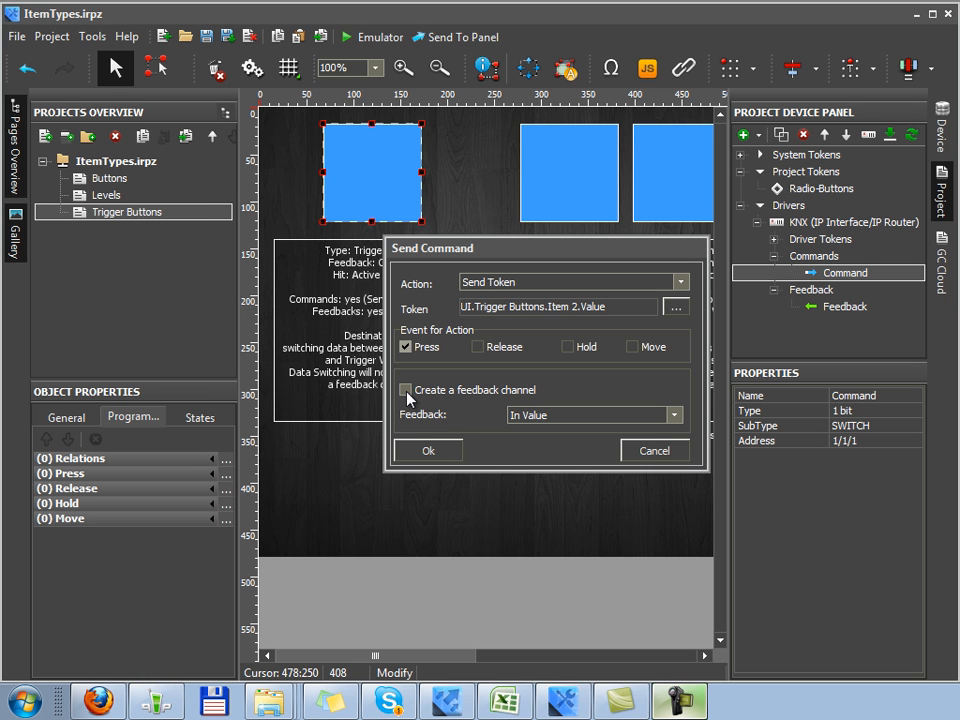
left_click(406, 390)
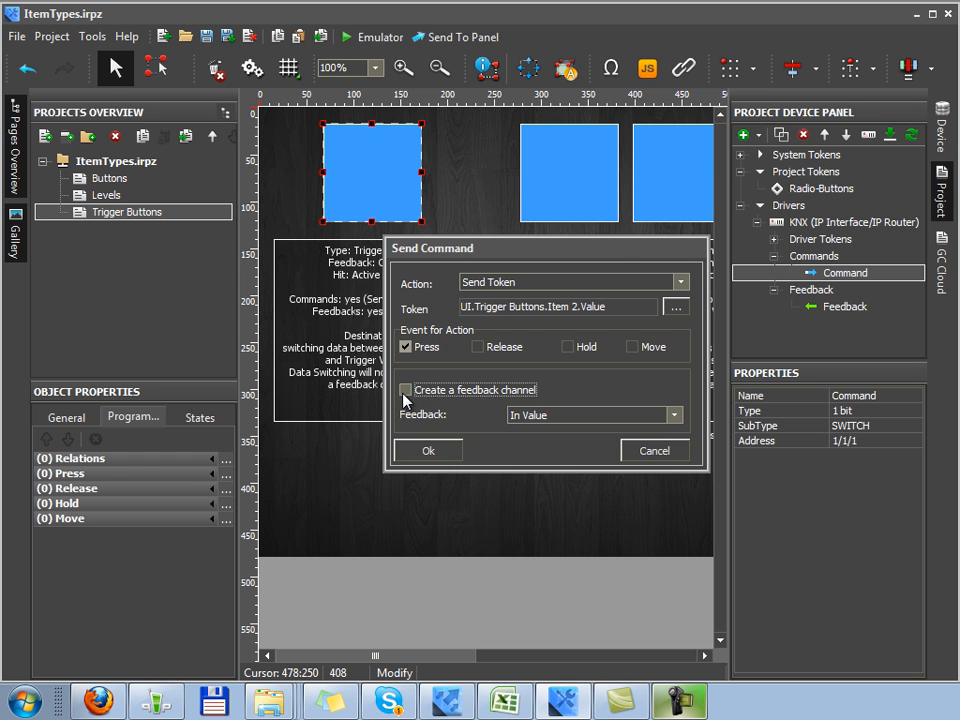
left_click(428, 451)
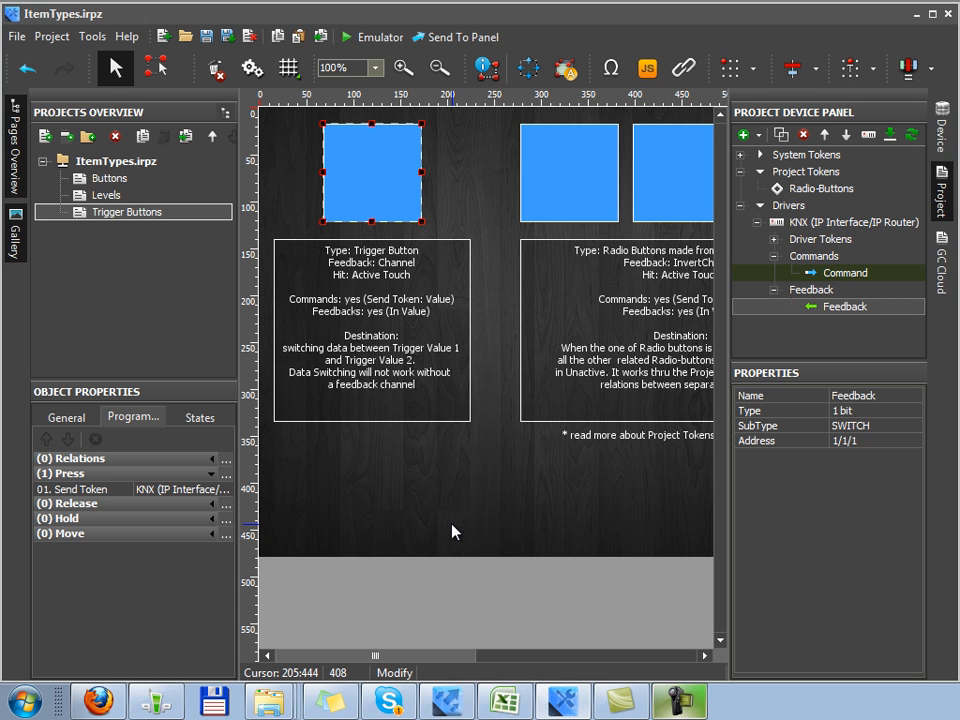
Step: Link the KNX Feedback channel to the trigger button as In Value
left_click_drag(845, 306, 365, 167)
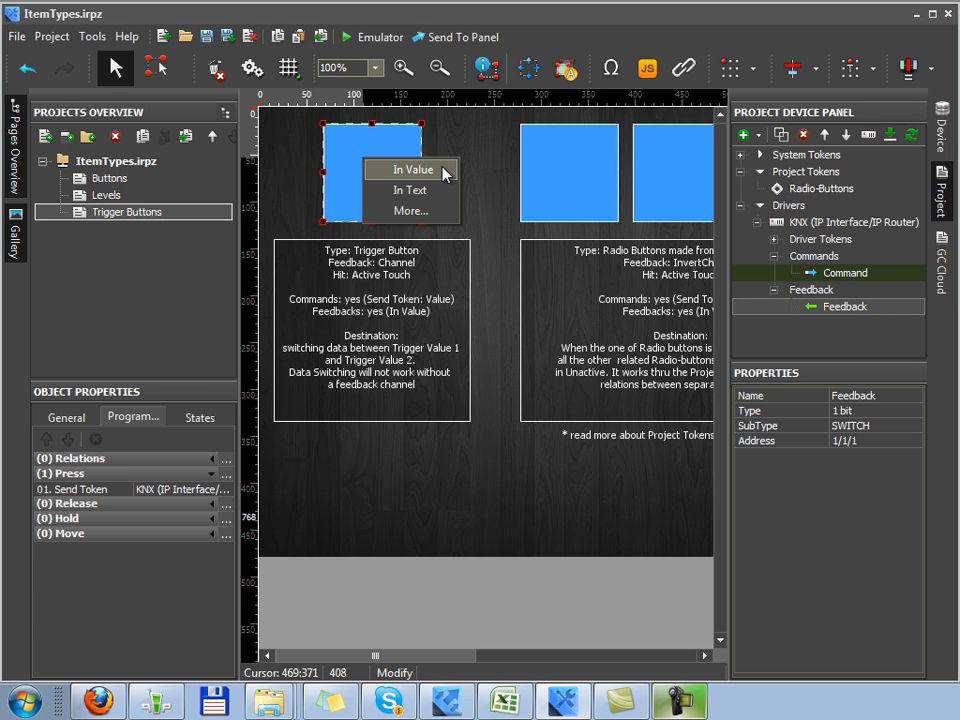
left_click(445, 172)
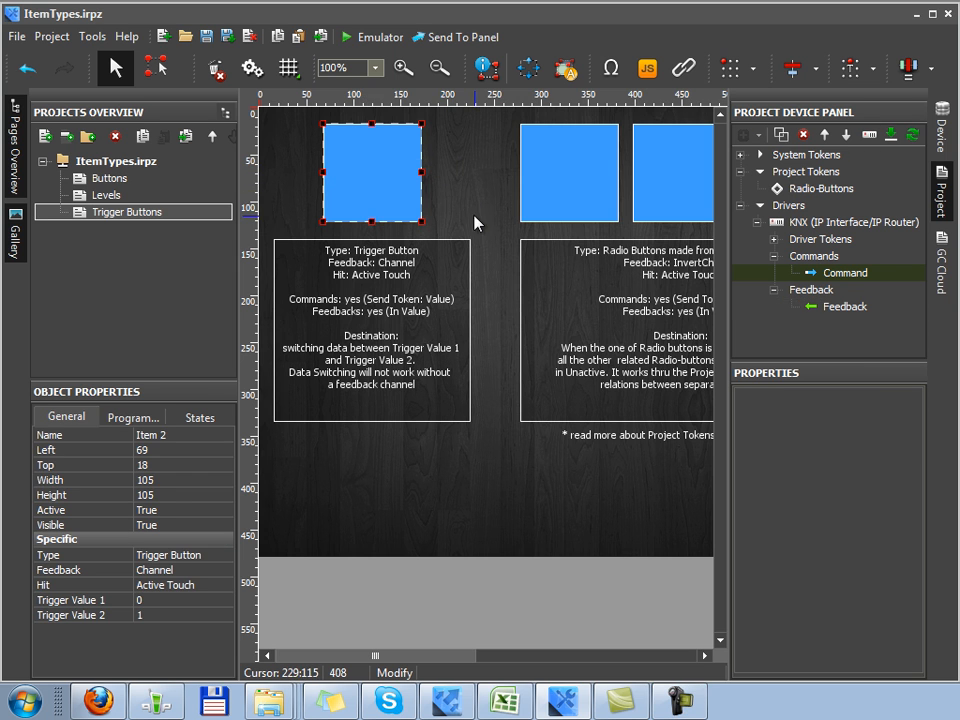
Step: Select the three radio buttons to review their properties, and inspect the relation and Press action of the first one
left_click_drag(471, 658, 598, 666)
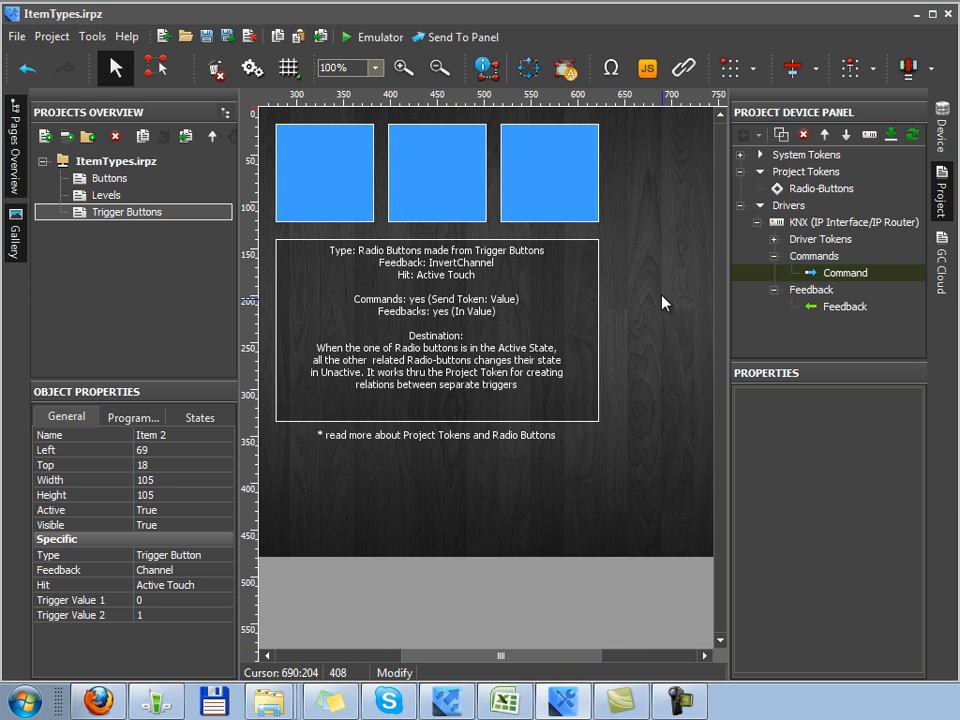
left_click_drag(651, 137, 300, 214)
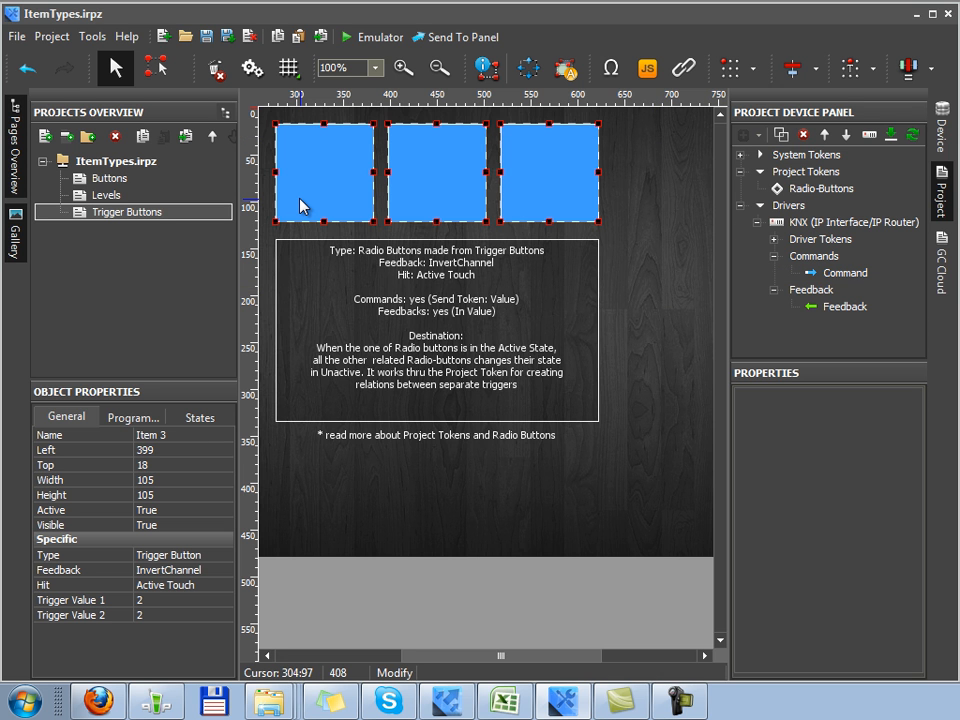
left_click(300, 206)
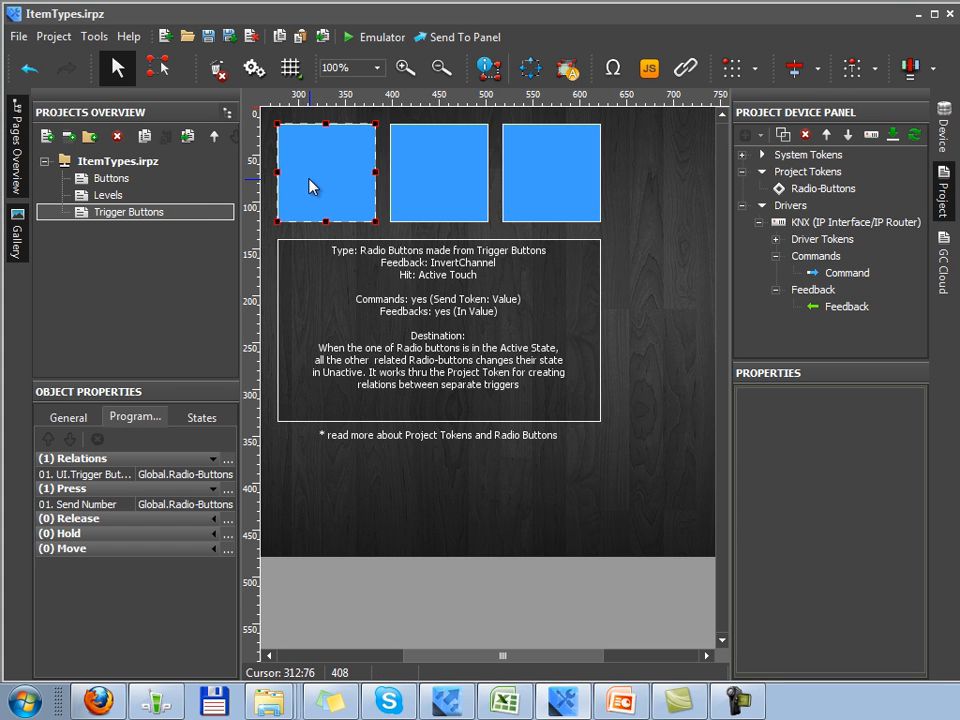
Step: Run the project in the emulator and test the single trigger button by switching it on and off several times
left_click(393, 37)
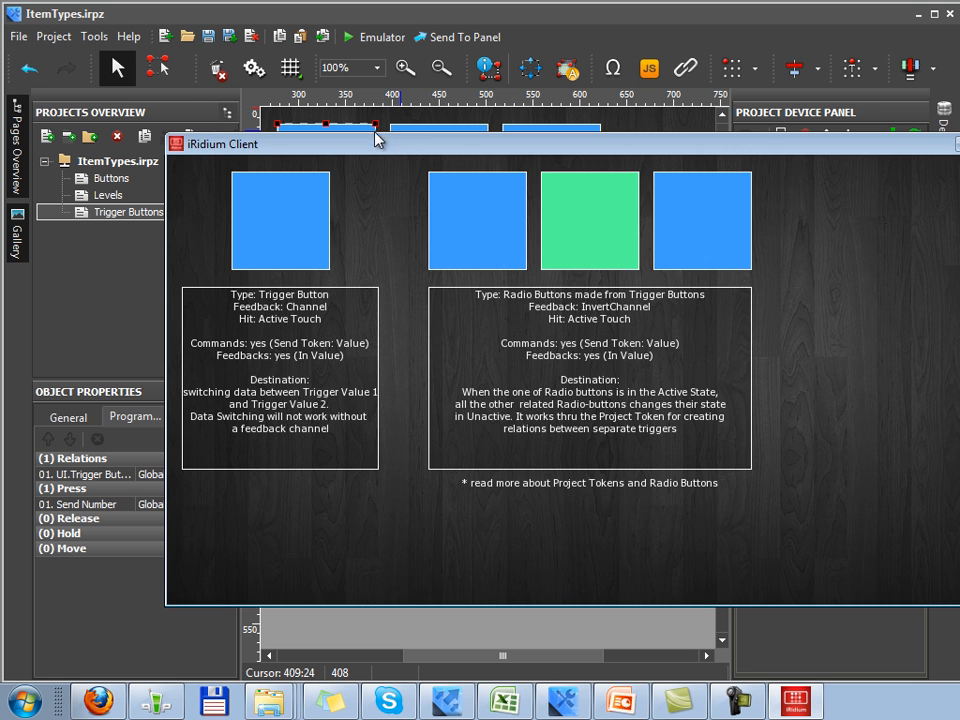
left_click_drag(381, 137, 297, 97)
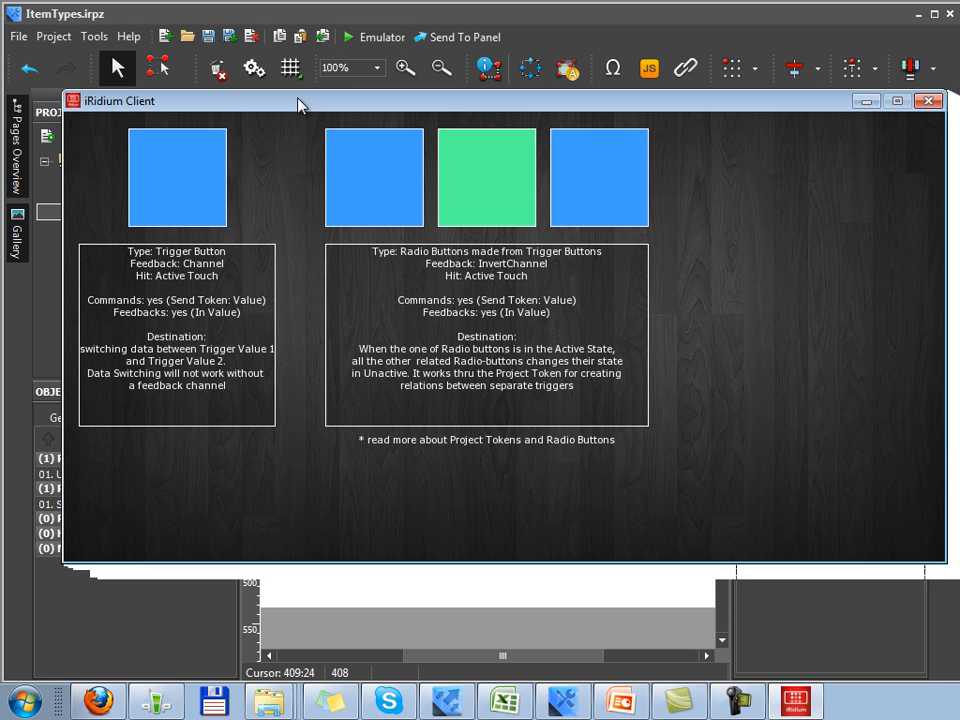
left_click(189, 167)
left_click(189, 167)
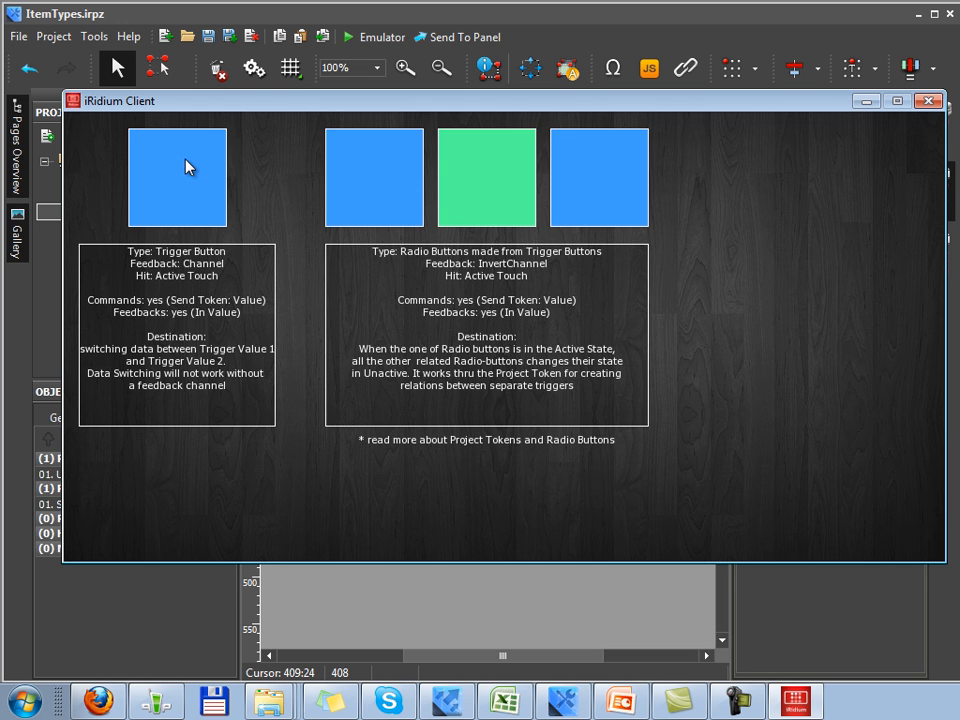
left_click(189, 167)
left_click(189, 167)
left_click(189, 167)
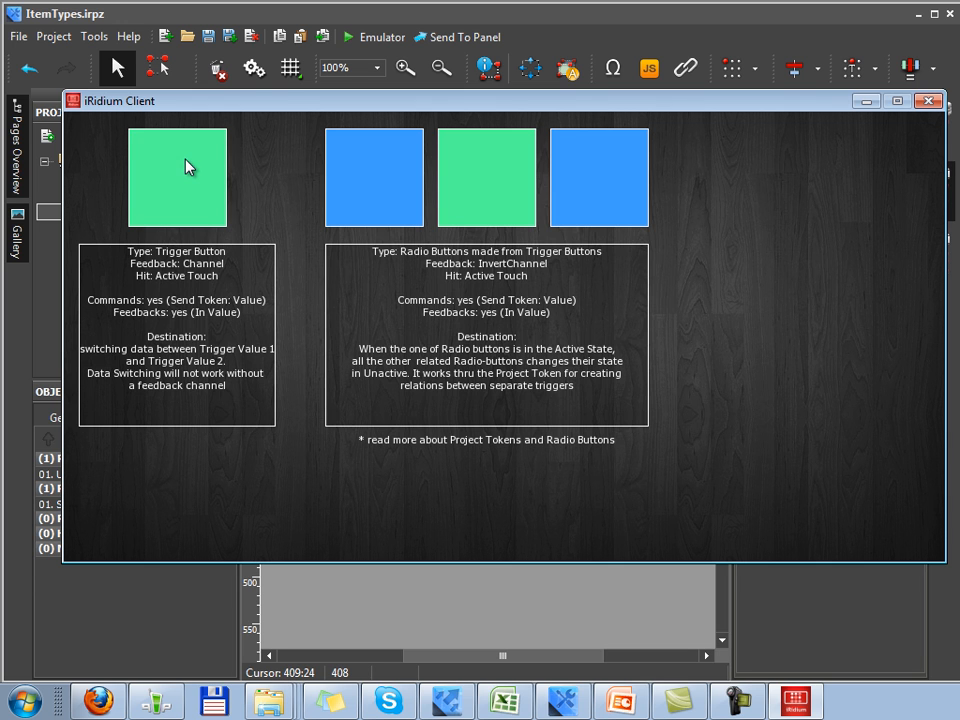
left_click(189, 167)
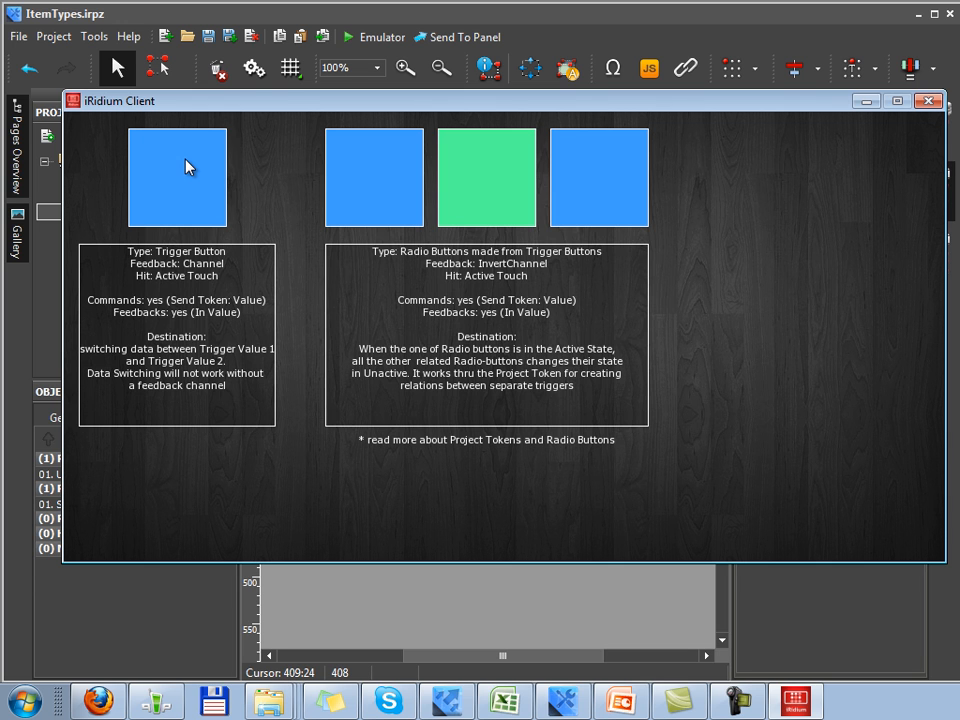
left_click(189, 167)
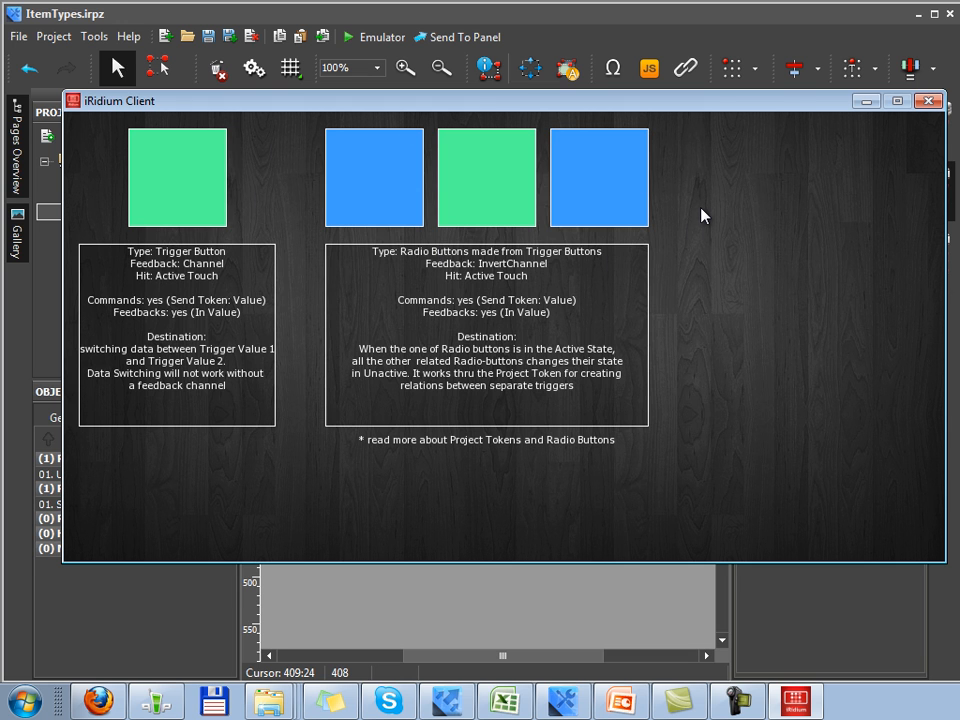
Step: Test the three radio buttons in the emulator by activating each of them repeatedly in varying order
left_click(617, 185)
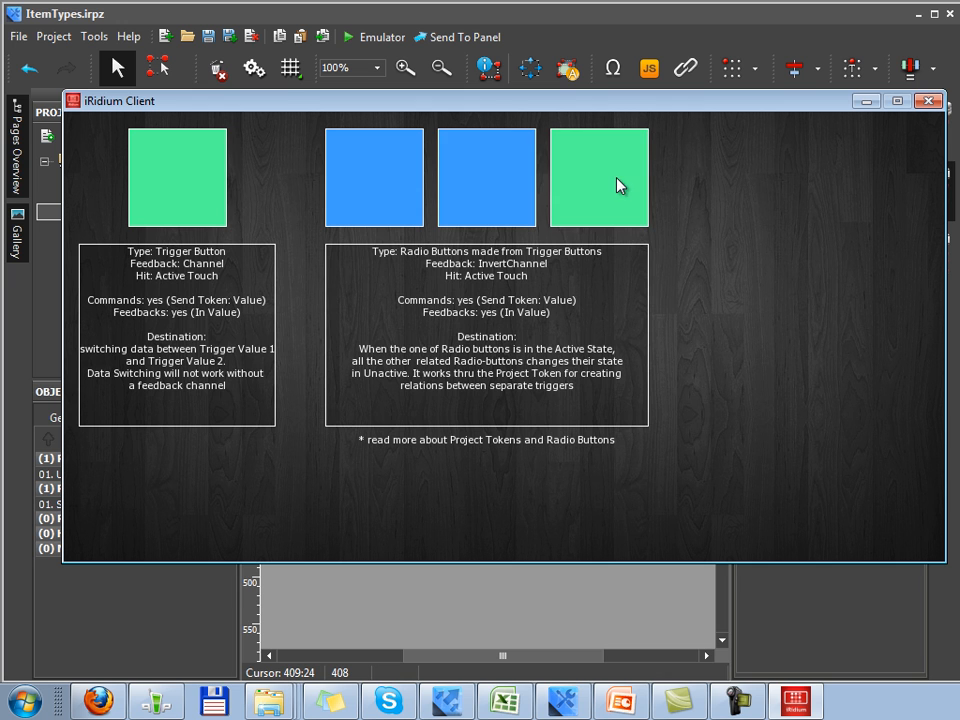
left_click(497, 187)
left_click(352, 190)
left_click(478, 200)
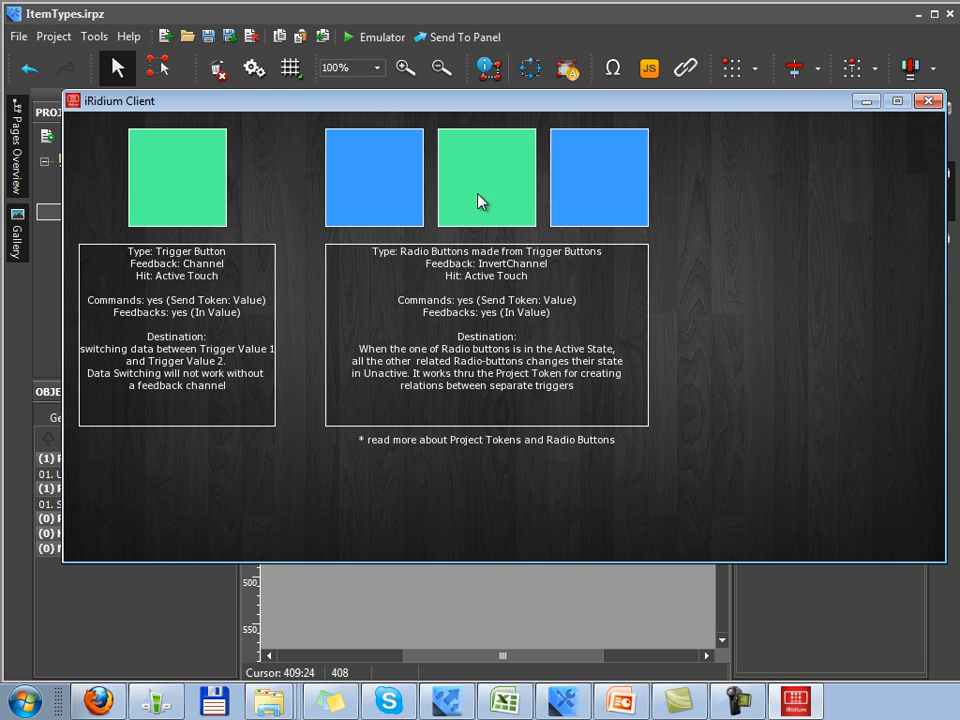
left_click(377, 201)
left_click(601, 202)
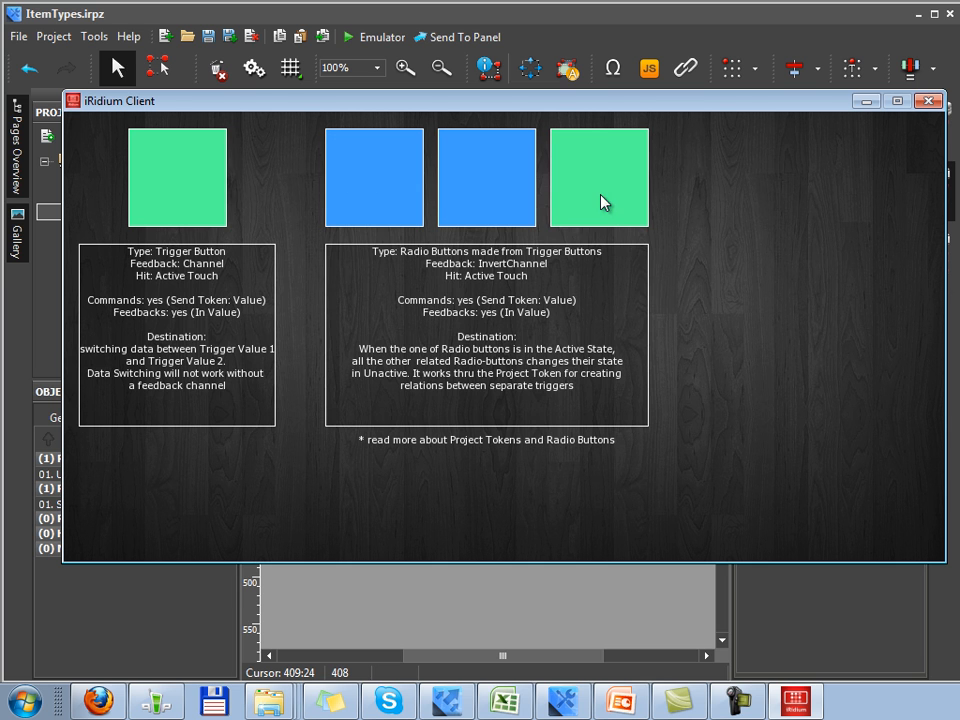
left_click(373, 186)
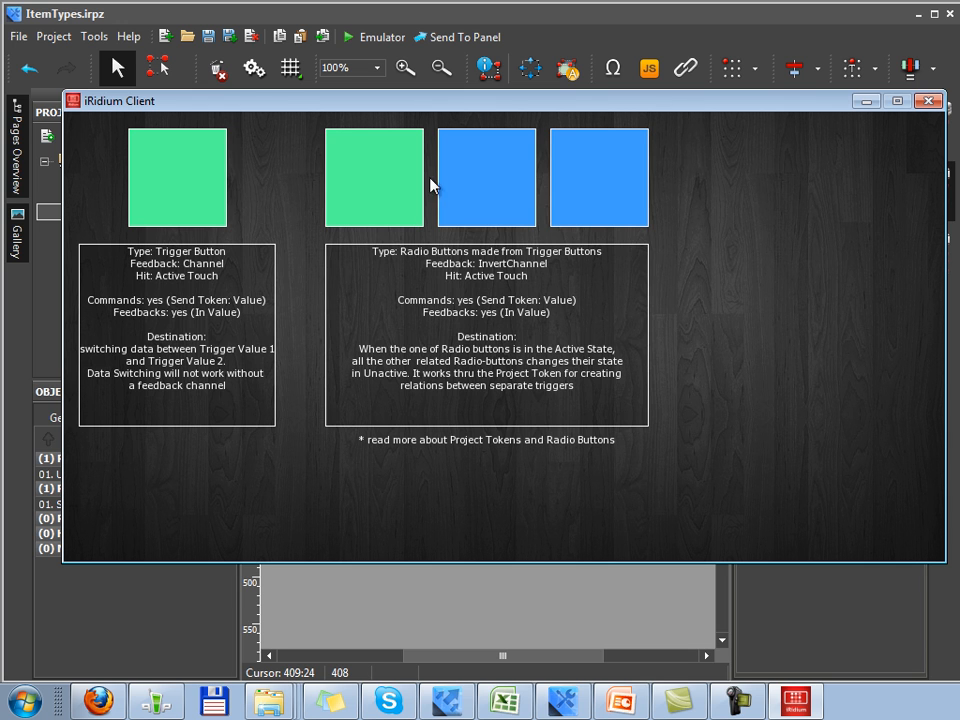
left_click(487, 190)
left_click(619, 197)
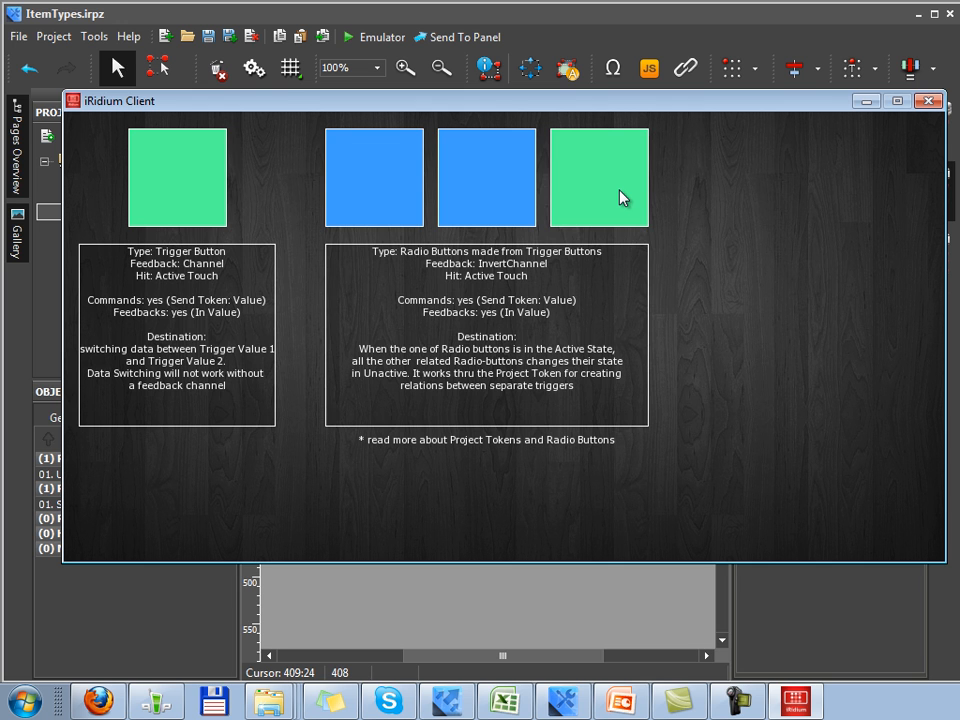
left_click(486, 195)
left_click(375, 195)
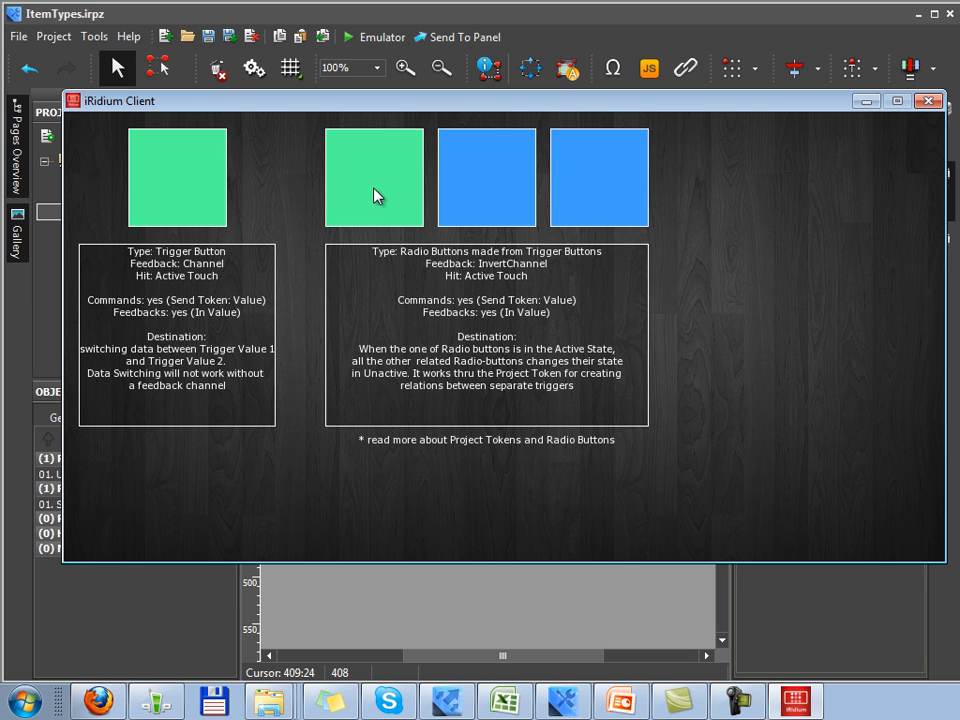
left_click(497, 185)
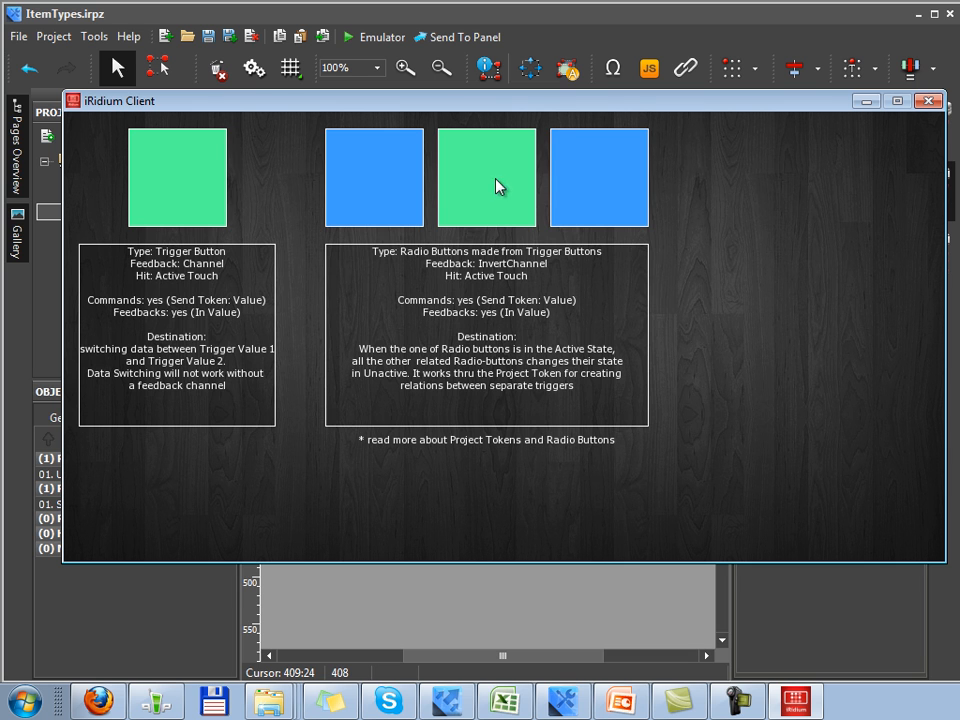
left_click(573, 180)
left_click(375, 181)
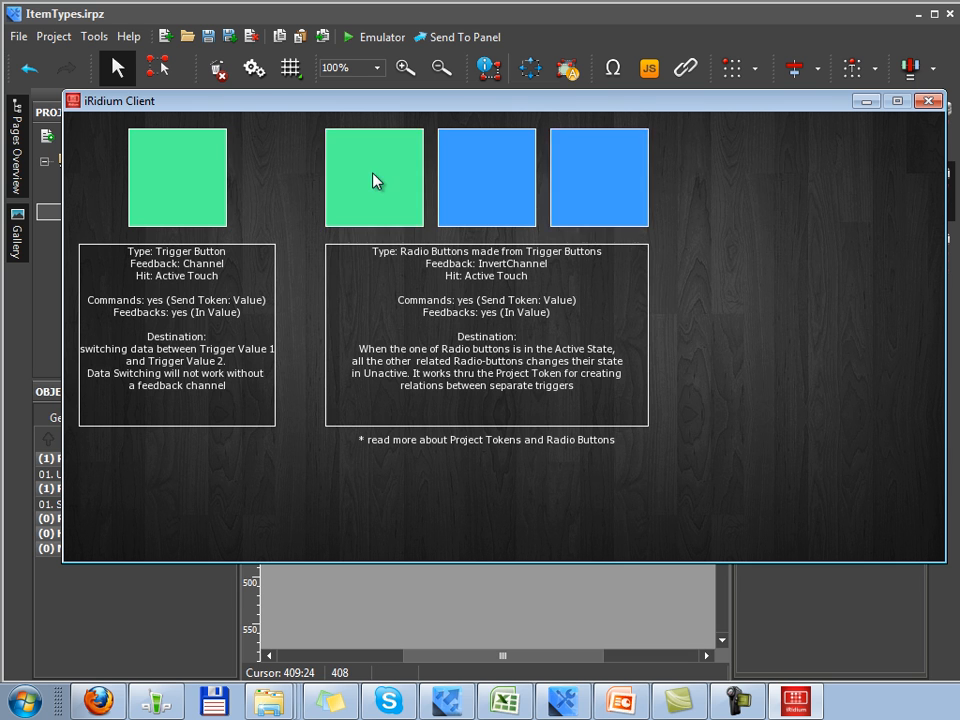